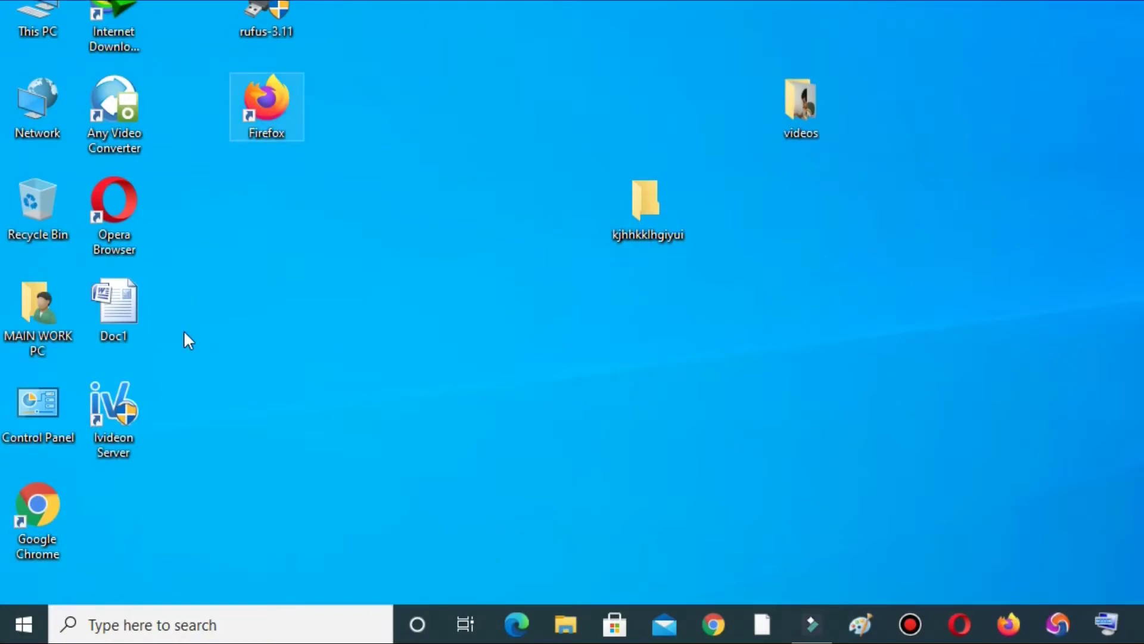
# Find and open the Windows Video Editor app, and maximize its window
pyautogui.click(188, 630)
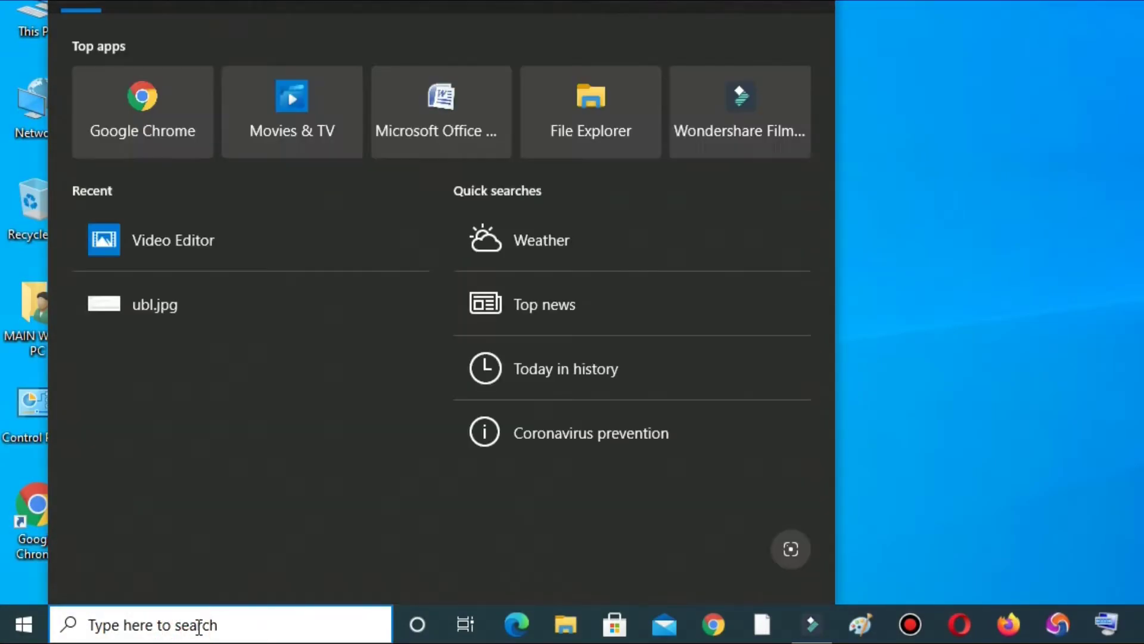
pyautogui.write('video')
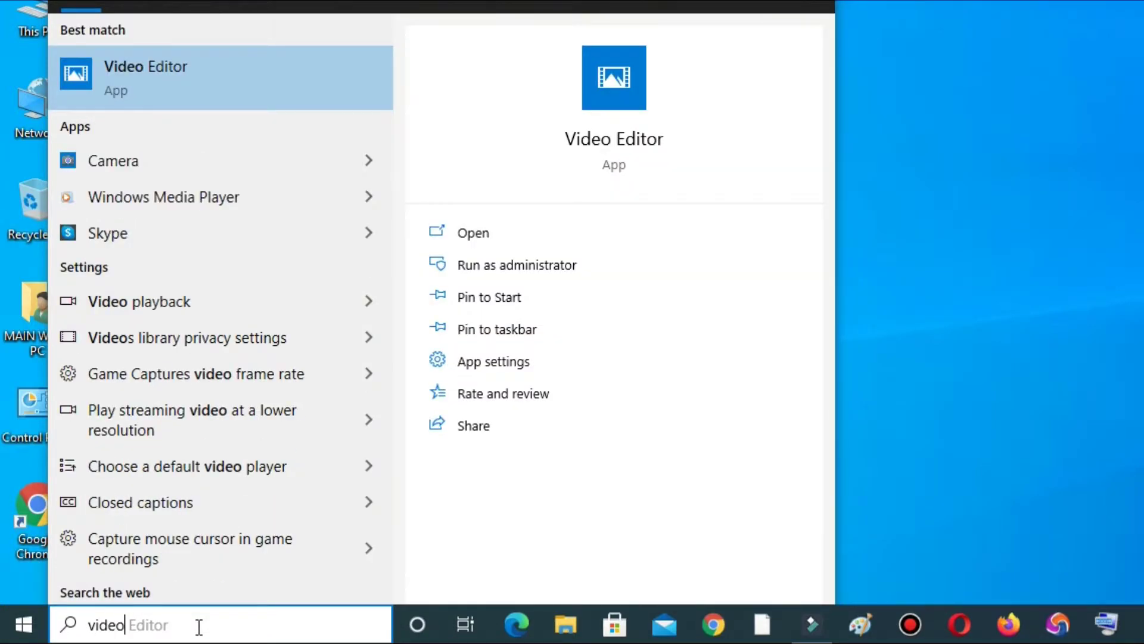
pyautogui.click(209, 87)
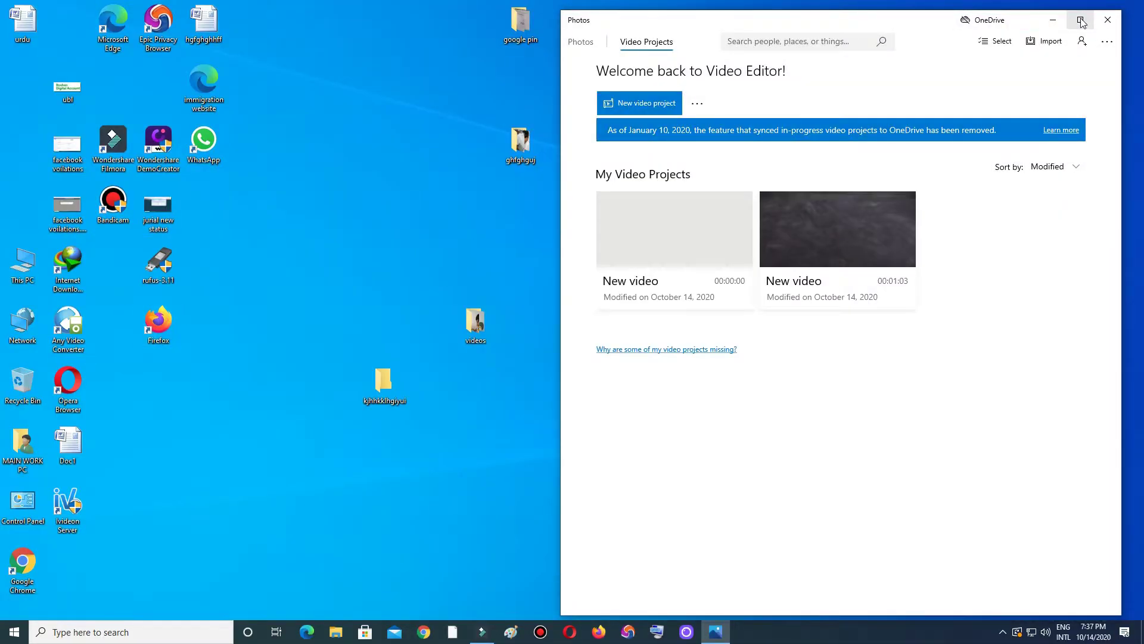
pyautogui.click(1080, 21)
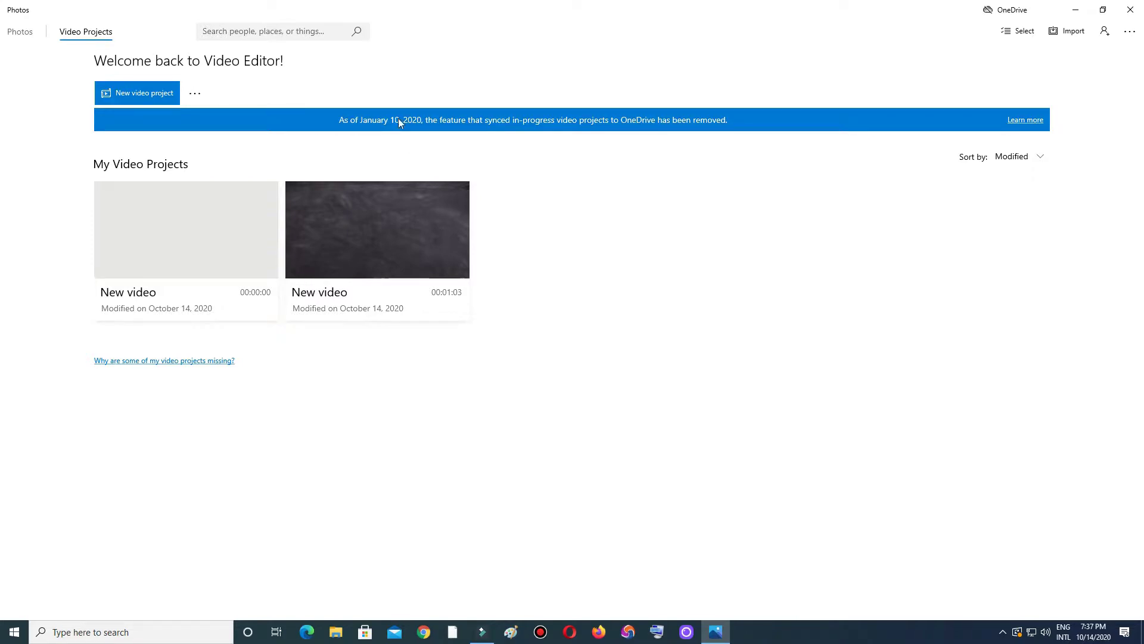
# Create a new video project named "movie demo"
pyautogui.click(146, 99)
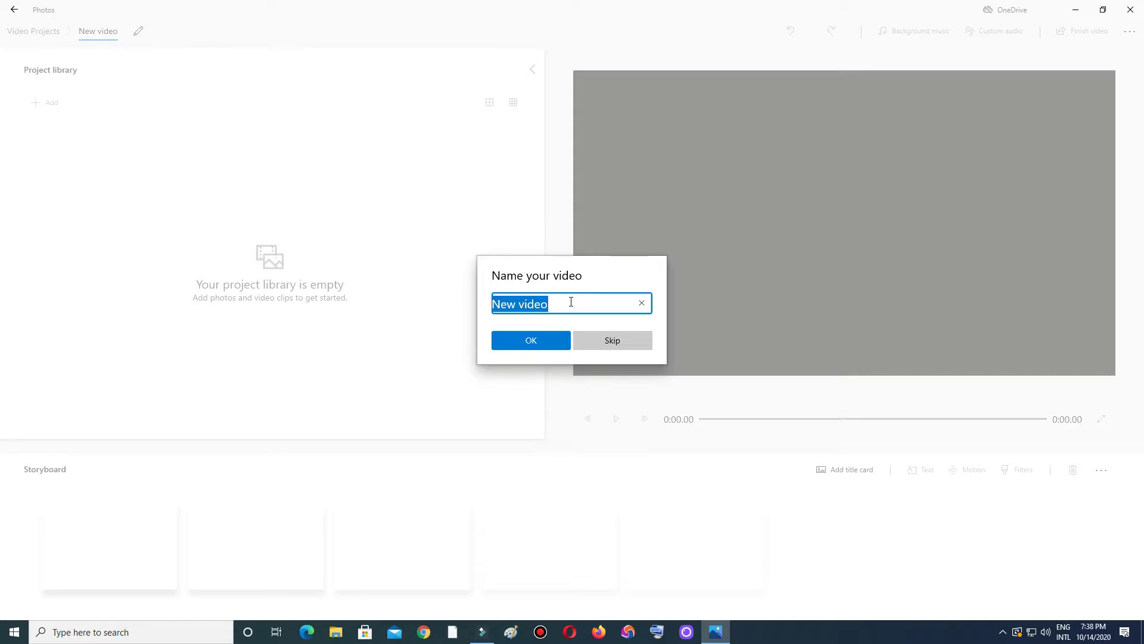
pyautogui.write('movie')
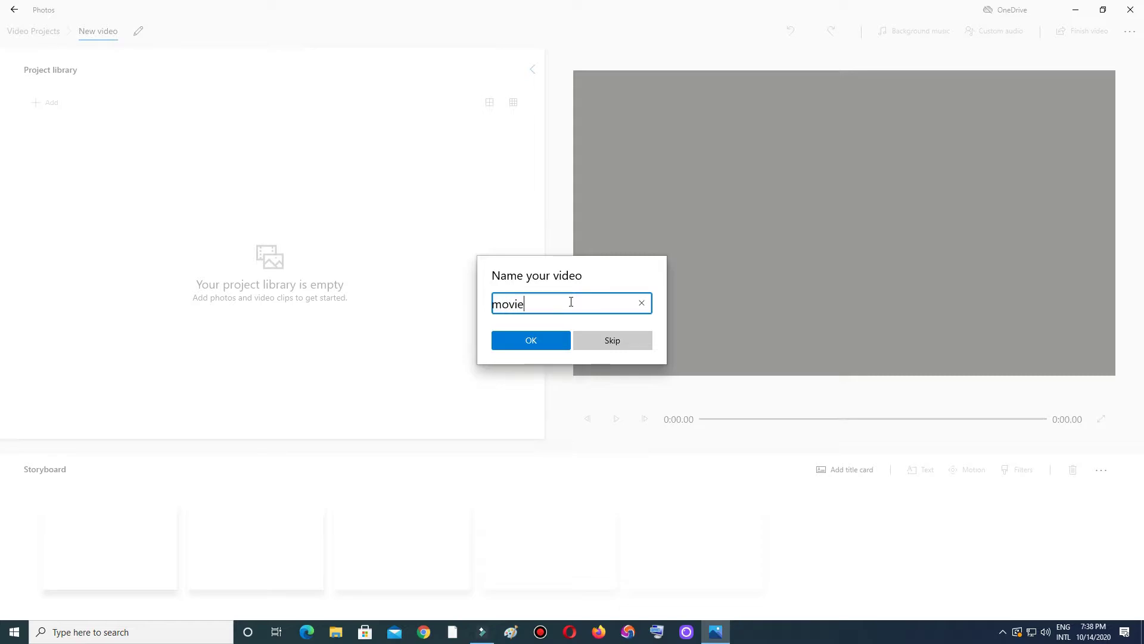
pyautogui.write(' demo')
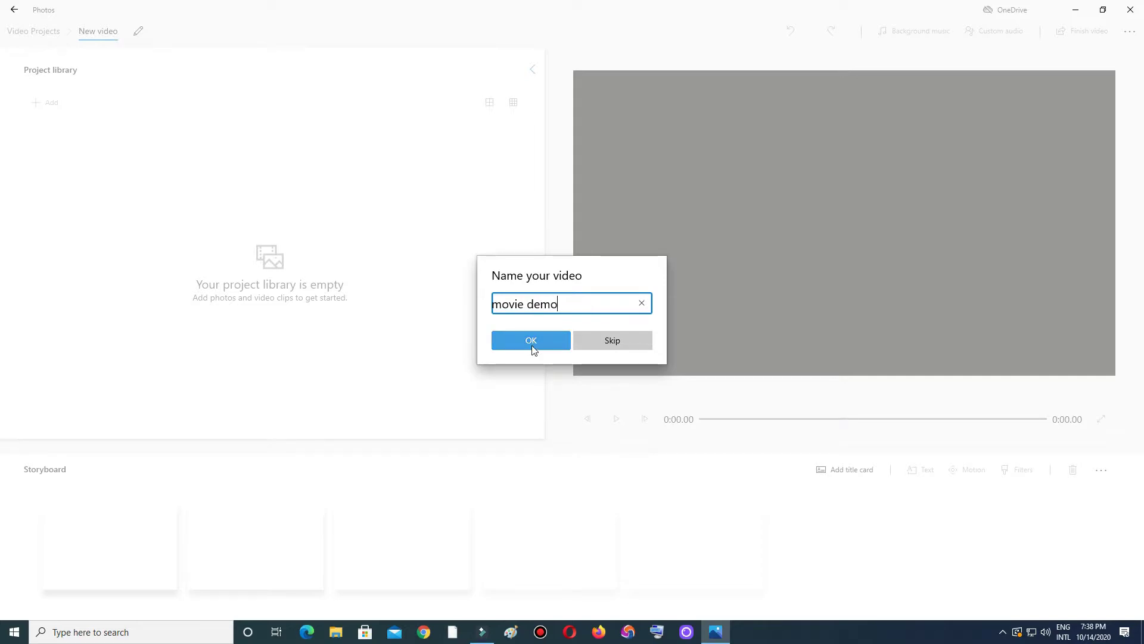
pyautogui.click(545, 338)
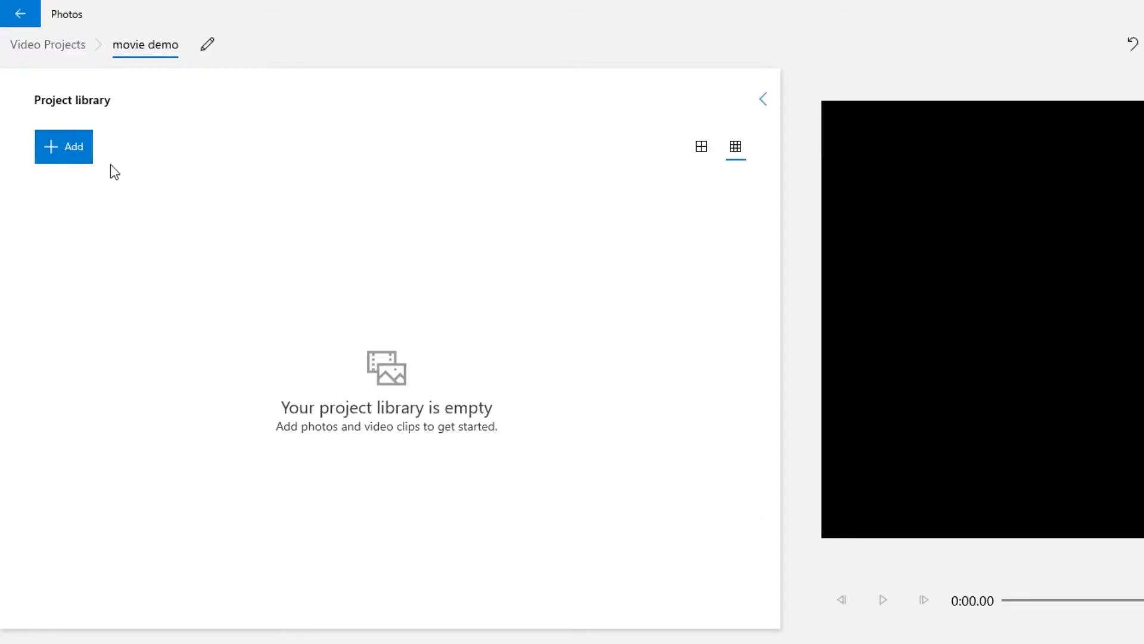
# Start adding media from this PC and open the folder DATA (J:) > D disc > MY YOUTUBE CHANNLE > nature clips
pyautogui.click(70, 152)
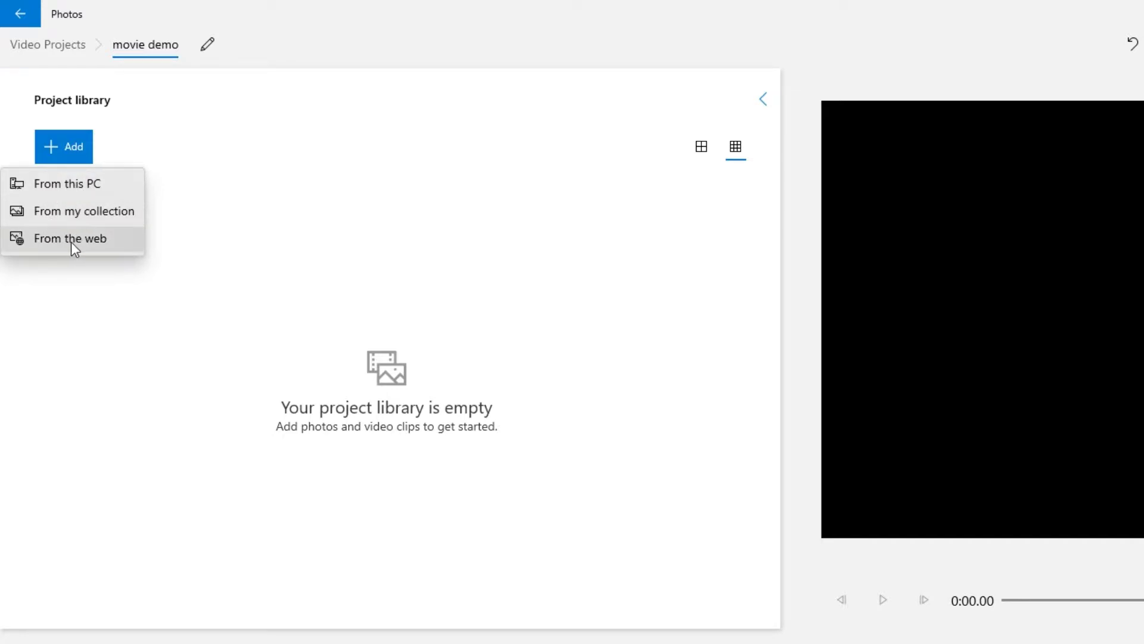
pyautogui.click(56, 184)
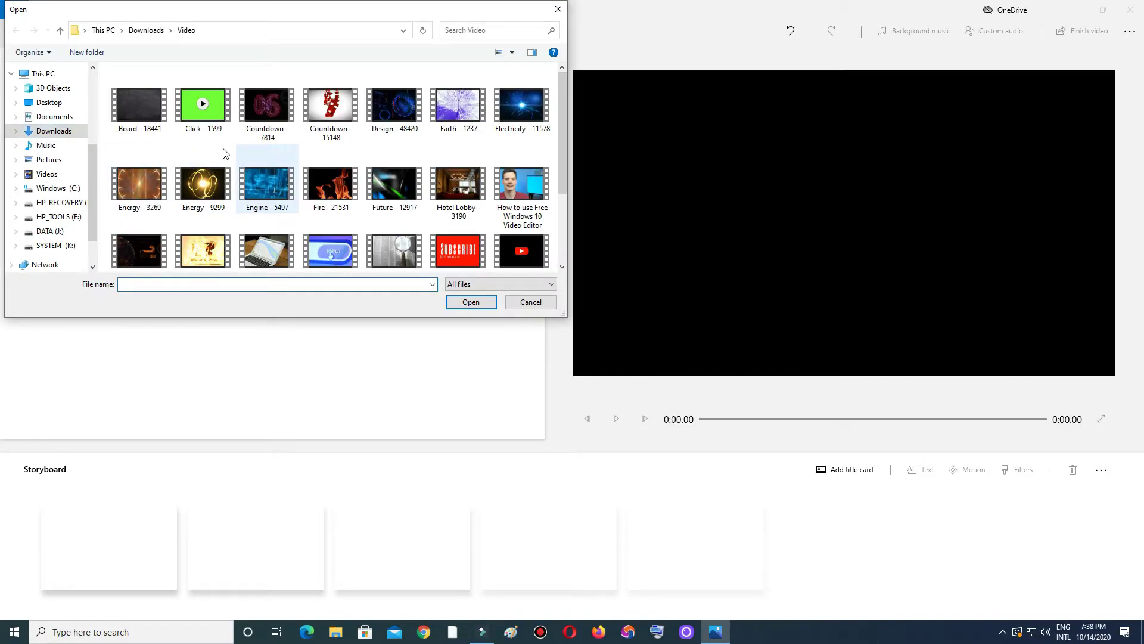
pyautogui.scroll(-3, 352, 225)
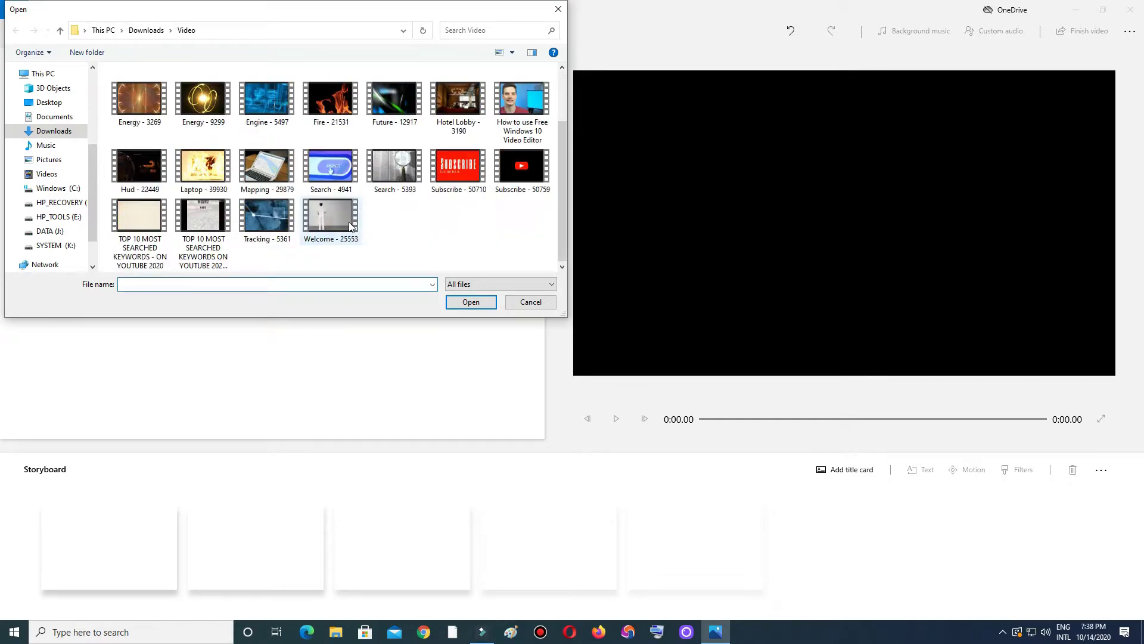
pyautogui.scroll(1, 323, 208)
pyautogui.scroll(-1, 323, 209)
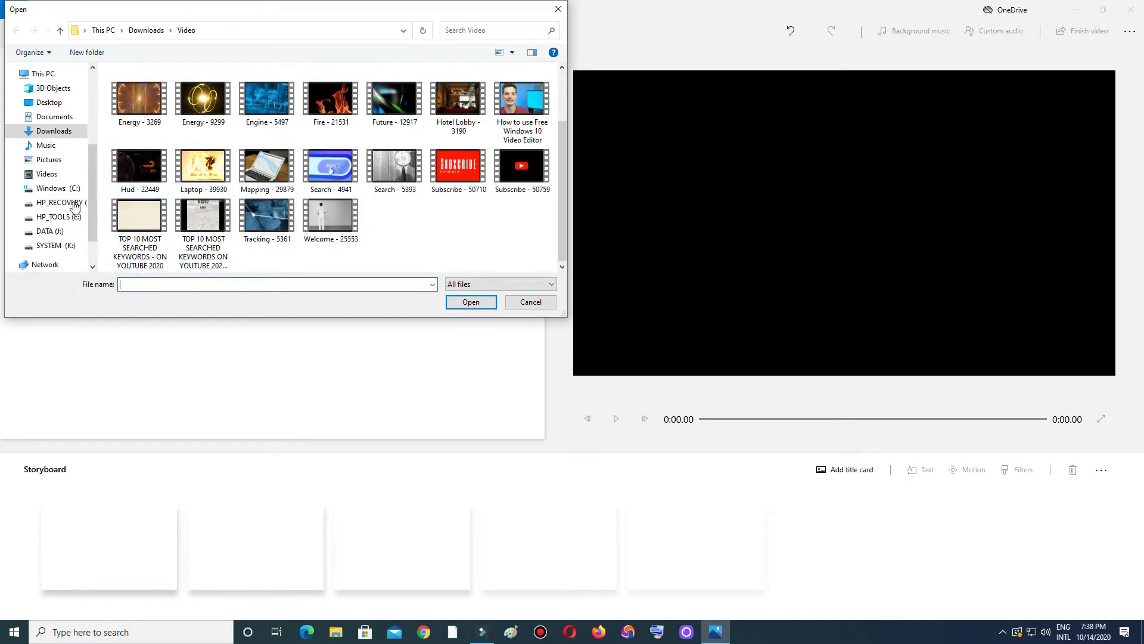
pyautogui.click(39, 234)
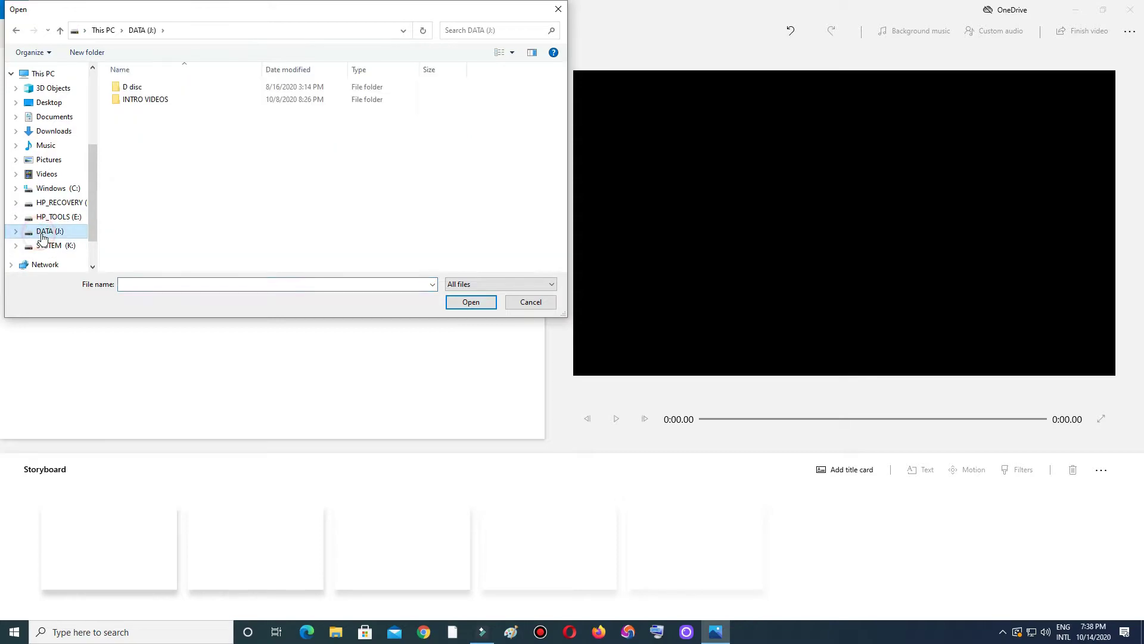
pyautogui.doubleClick(132, 88)
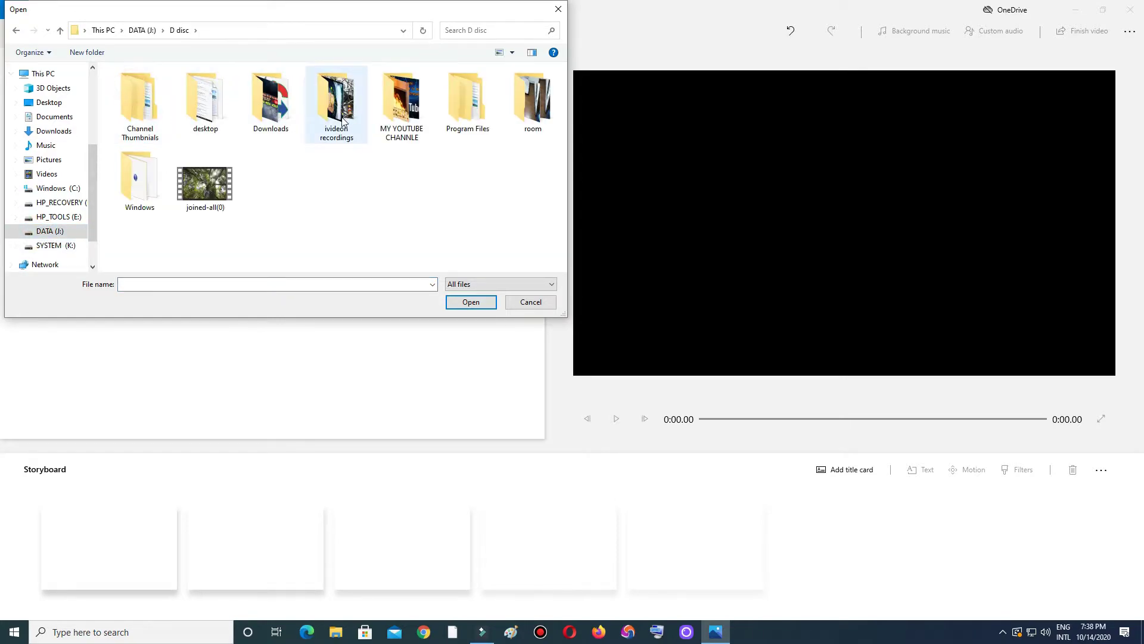
pyautogui.doubleClick(409, 130)
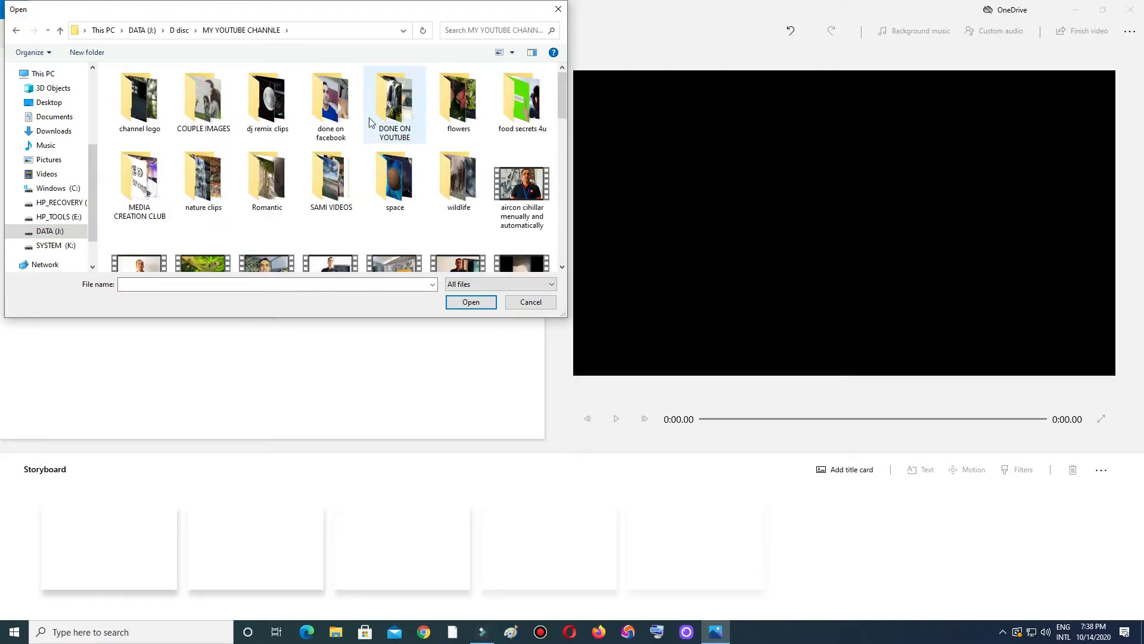
pyautogui.doubleClick(206, 182)
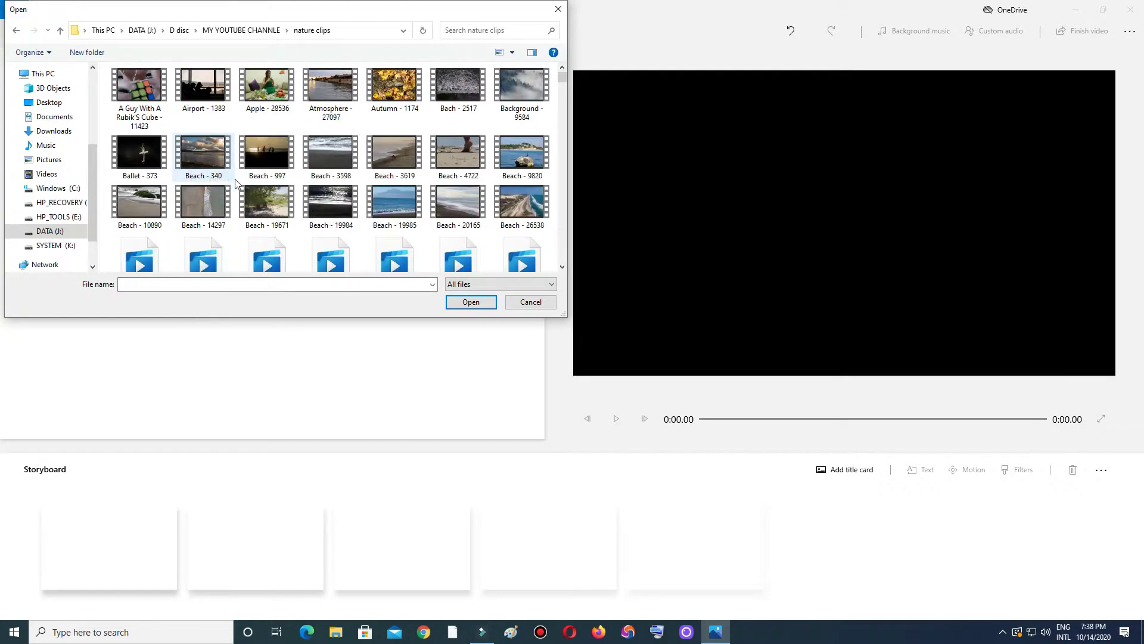
# Import Airport - 1383, Apple - 28536, Autumn - 1174, Background - 9584, Beach - 4722 and Beach - 9820 into the project library and deselect them
pyautogui.click(266, 92)
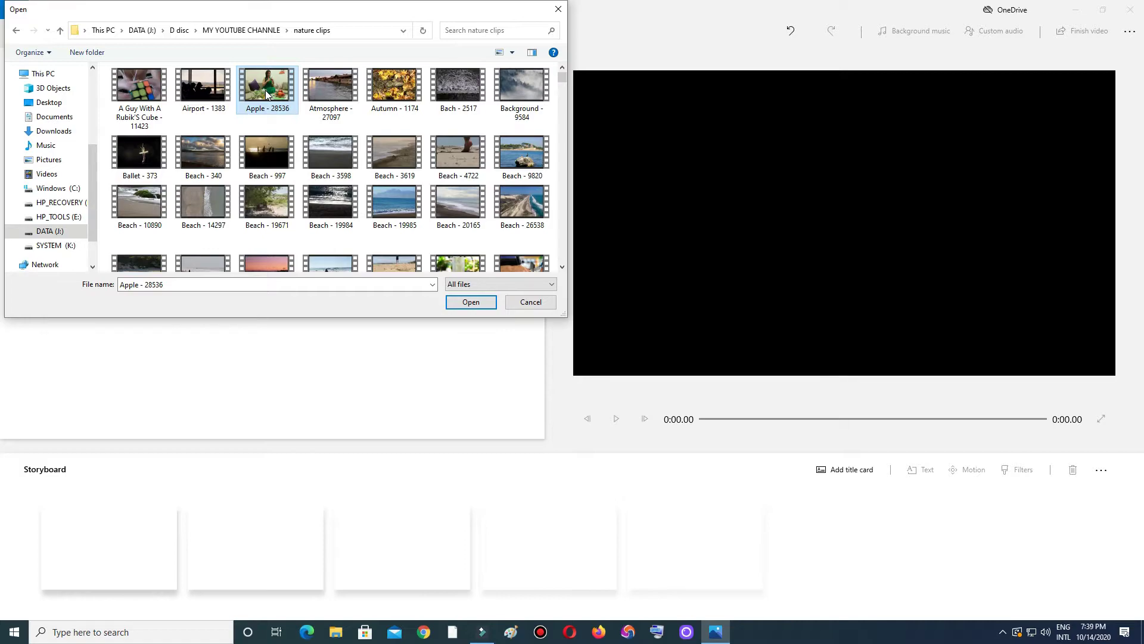
pyautogui.keyDown('ctrl'); pyautogui.click(203, 89); pyautogui.keyUp('ctrl')
pyautogui.keyDown('ctrl'); pyautogui.click(393, 87); pyautogui.keyUp('ctrl')
pyautogui.keyDown('ctrl'); pyautogui.click(522, 87); pyautogui.keyUp('ctrl')
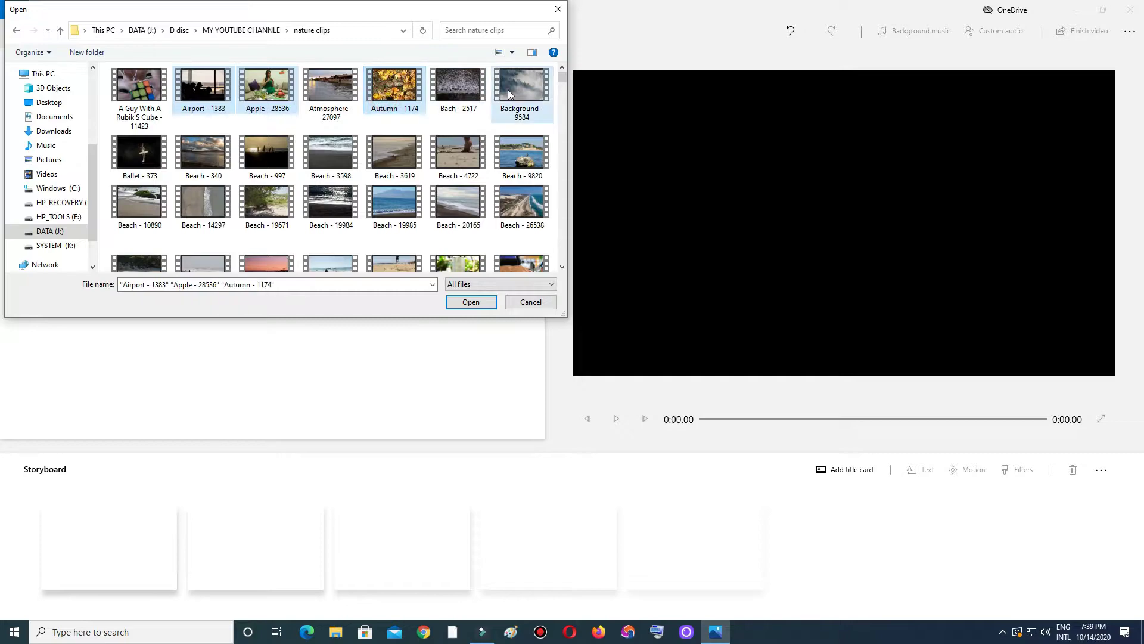
pyautogui.keyDown('ctrl'); pyautogui.click(469, 153); pyautogui.keyUp('ctrl')
pyautogui.keyDown('ctrl'); pyautogui.click(522, 153); pyautogui.keyUp('ctrl')
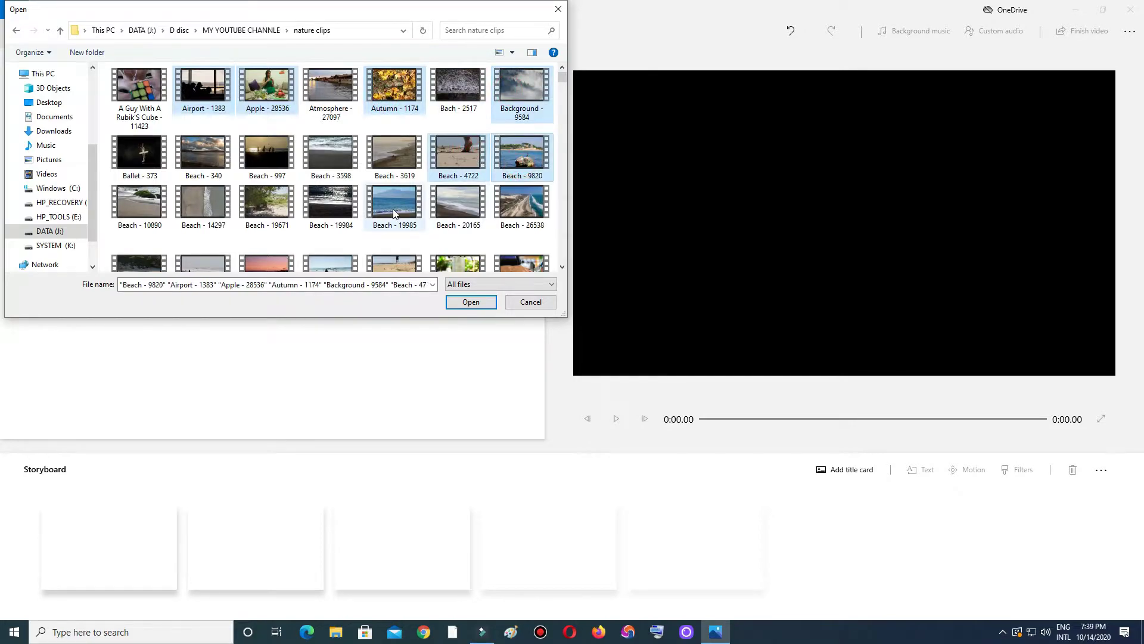
pyautogui.click(468, 302)
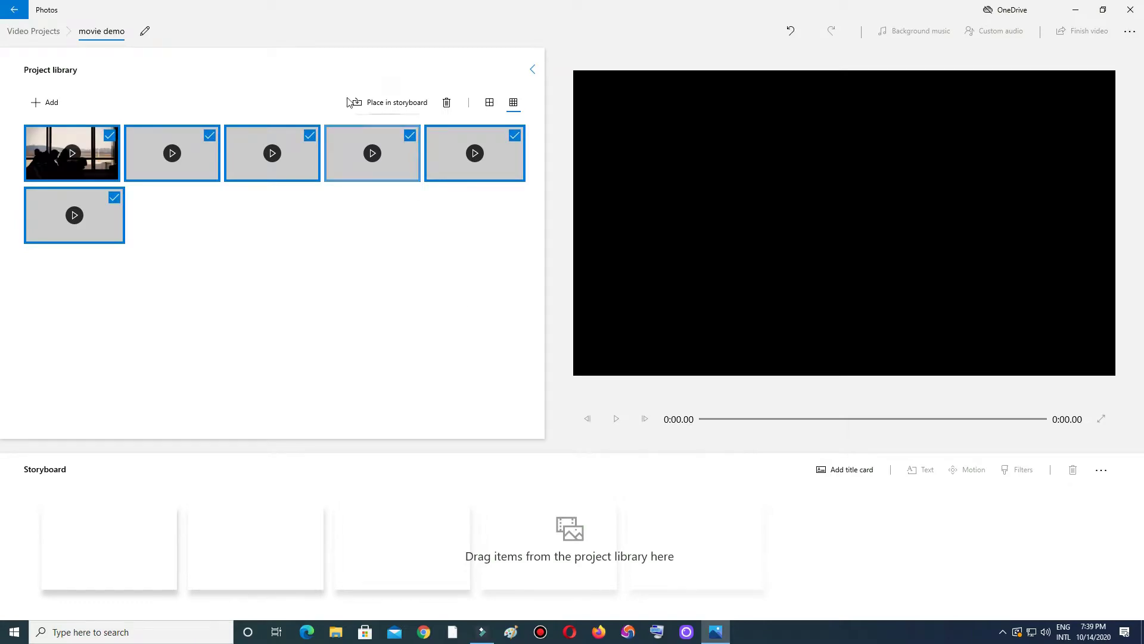
pyautogui.click(308, 254)
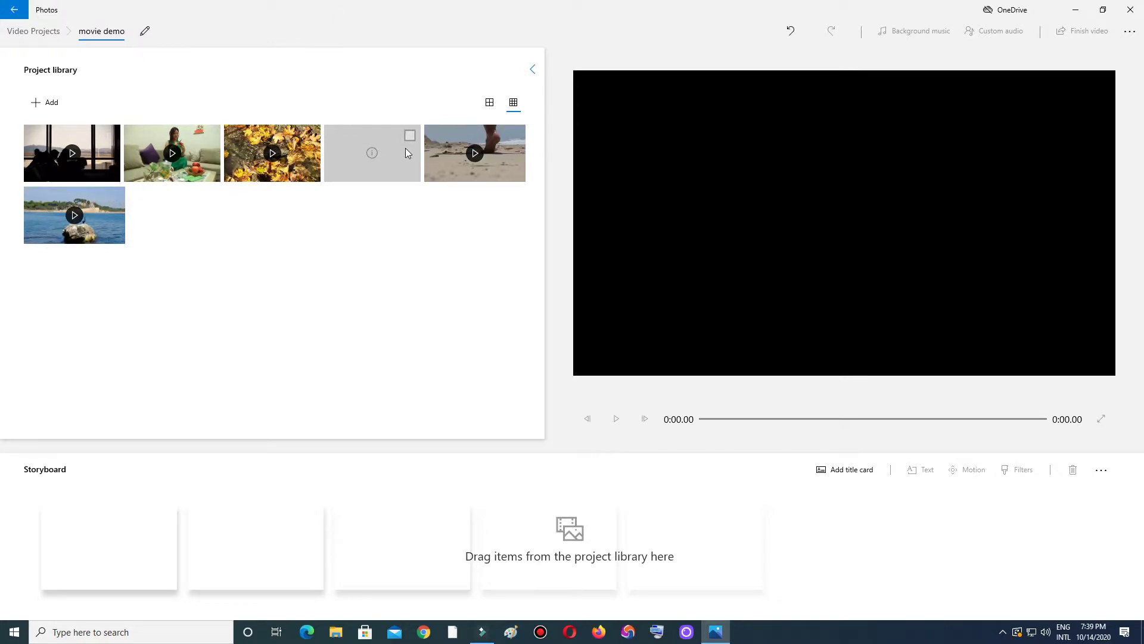
# Add a title card to the storyboard and set its text to "MY MOVIE CLIP"
pyautogui.click(852, 472)
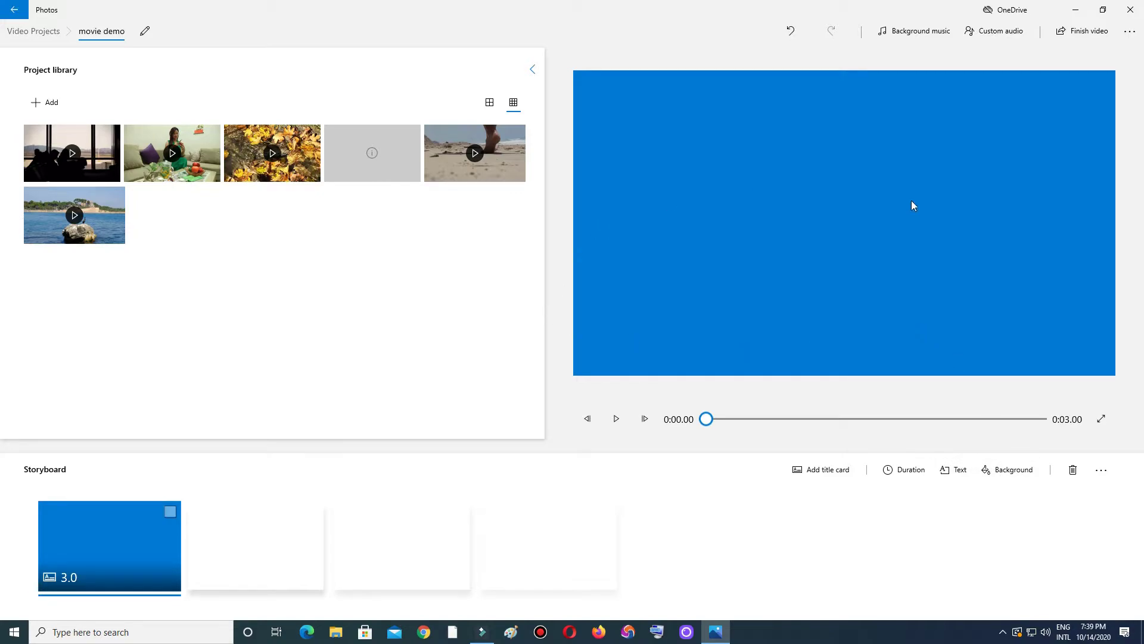
pyautogui.click(956, 471)
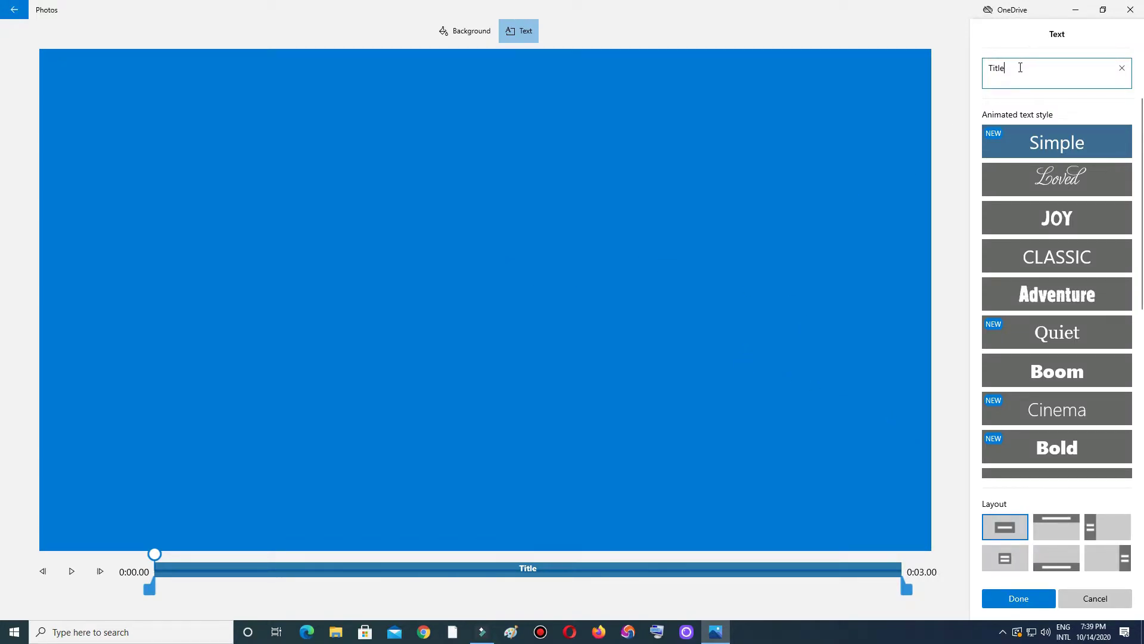
pyautogui.moveTo(1021, 67); pyautogui.dragTo(988, 67)
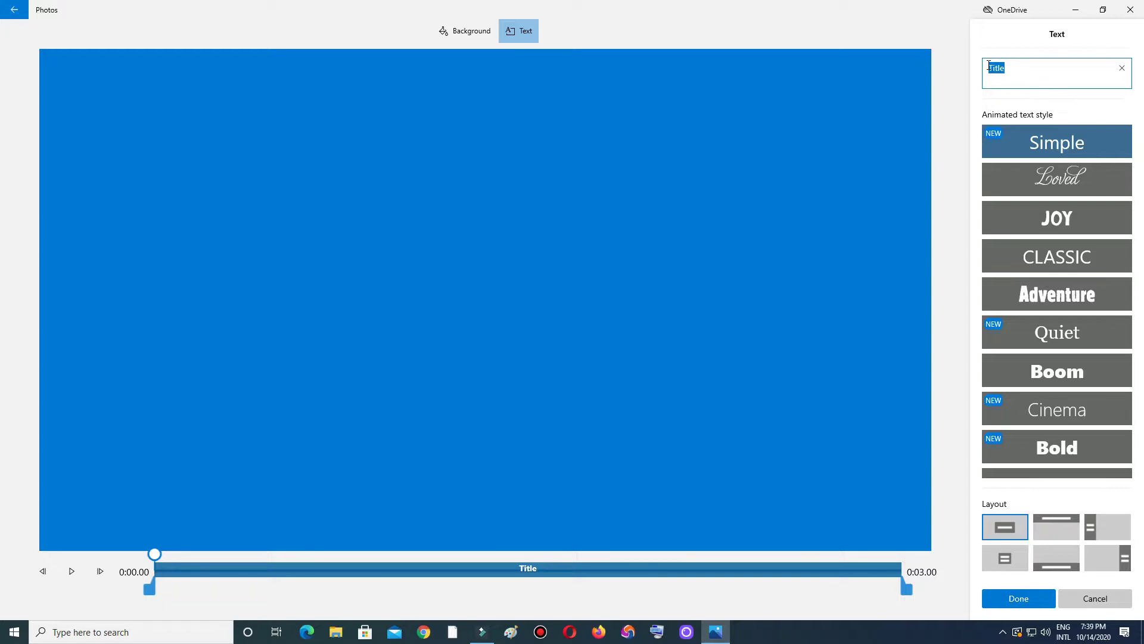
pyautogui.write('MY')
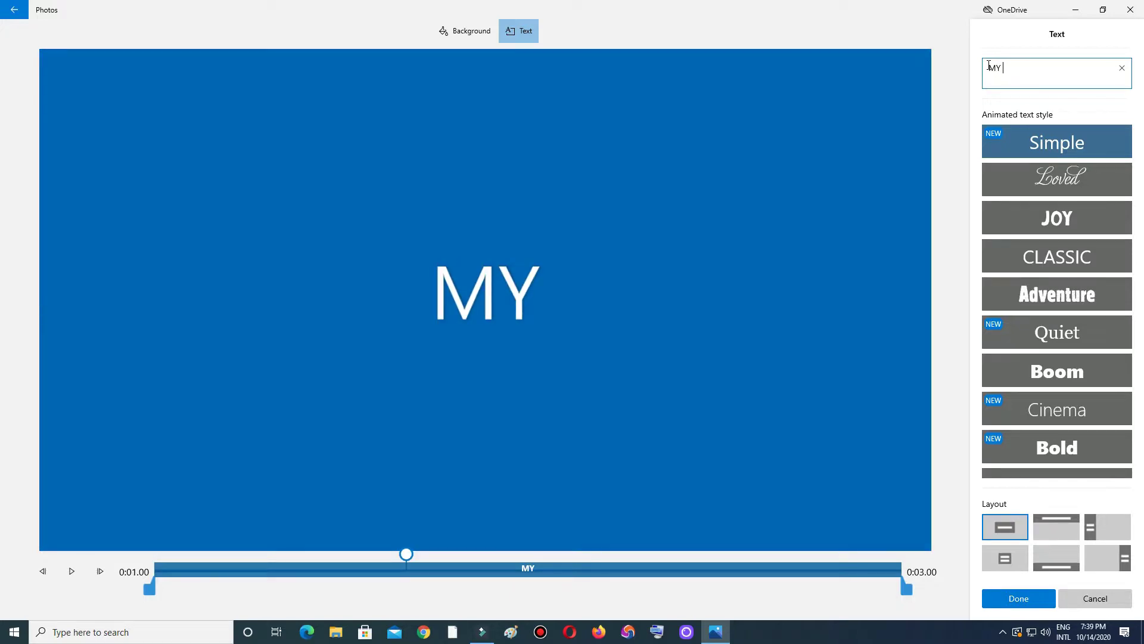
pyautogui.write(' MOVIE')
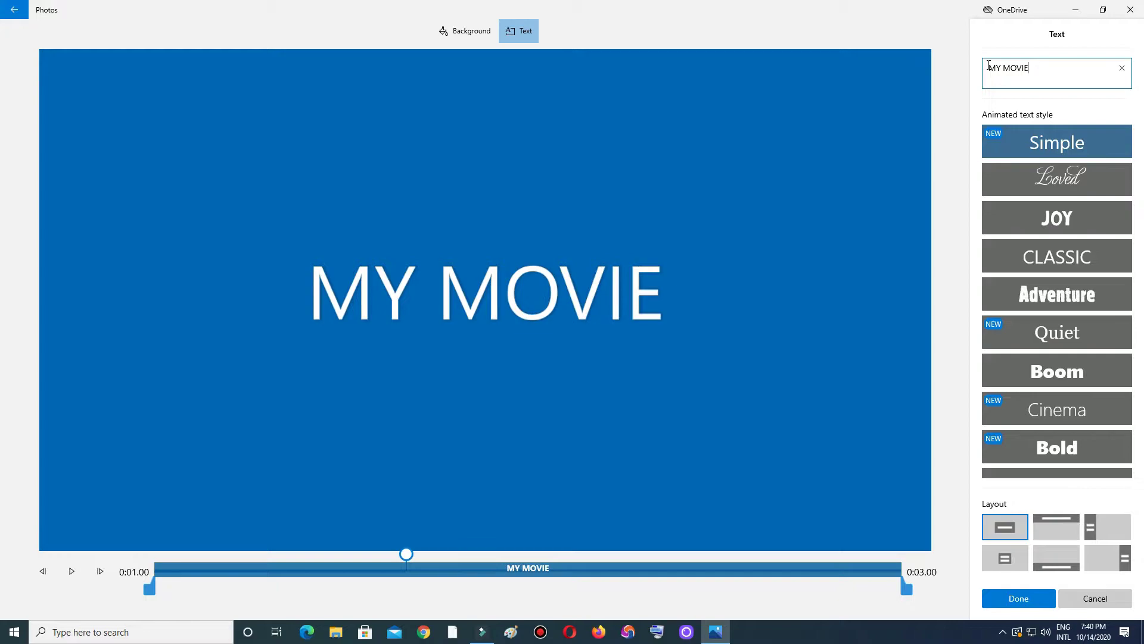
pyautogui.write(' CLIP')
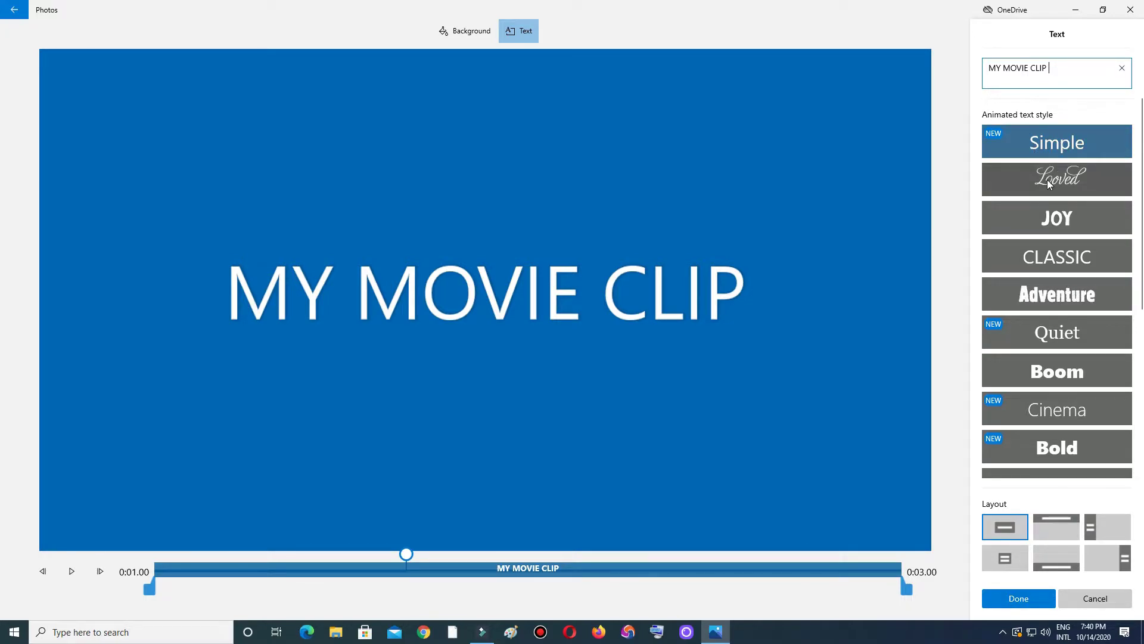
# Try the Joy, Classic, Adventure, Quiet, Boom, Cinema and Bold animated styles on the title text
pyautogui.click(1055, 221)
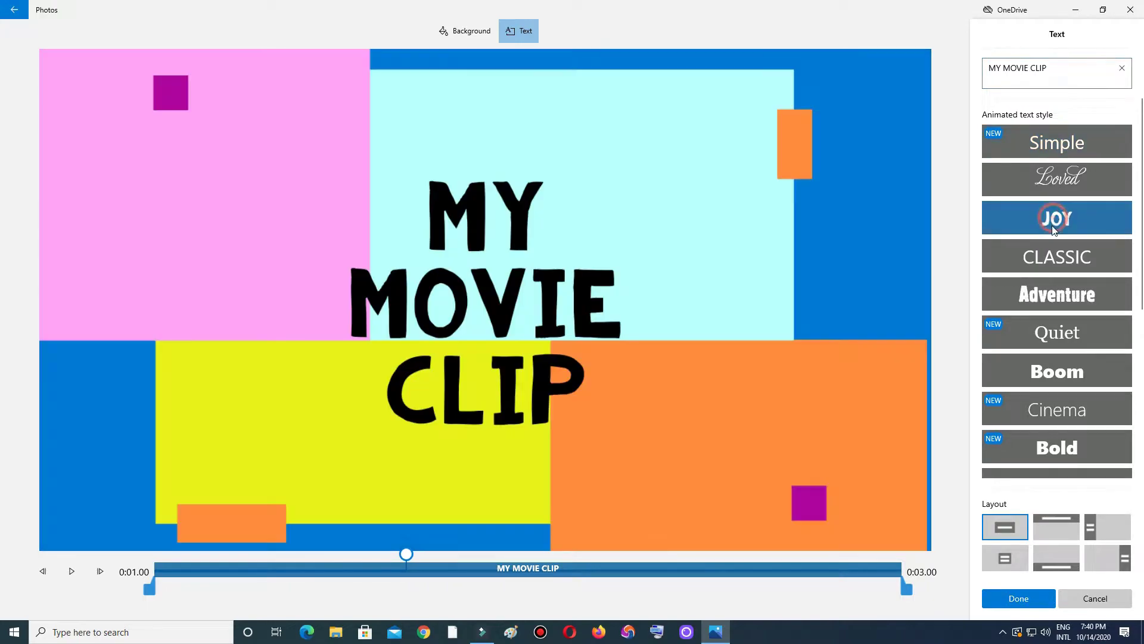
pyautogui.click(1055, 261)
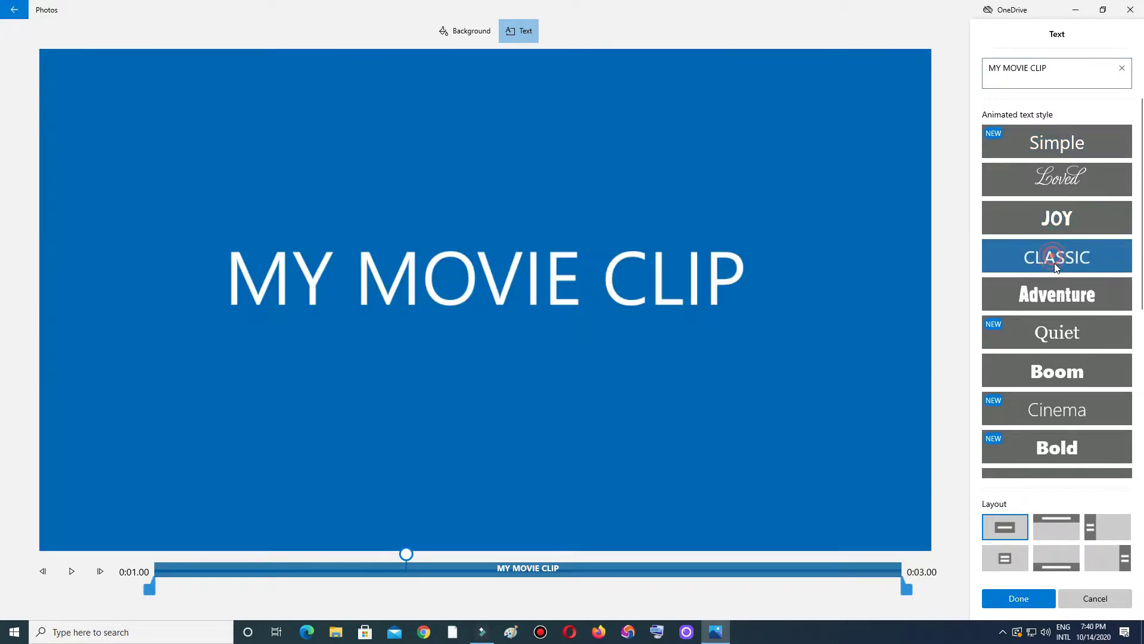
pyautogui.click(1062, 296)
pyautogui.click(1070, 346)
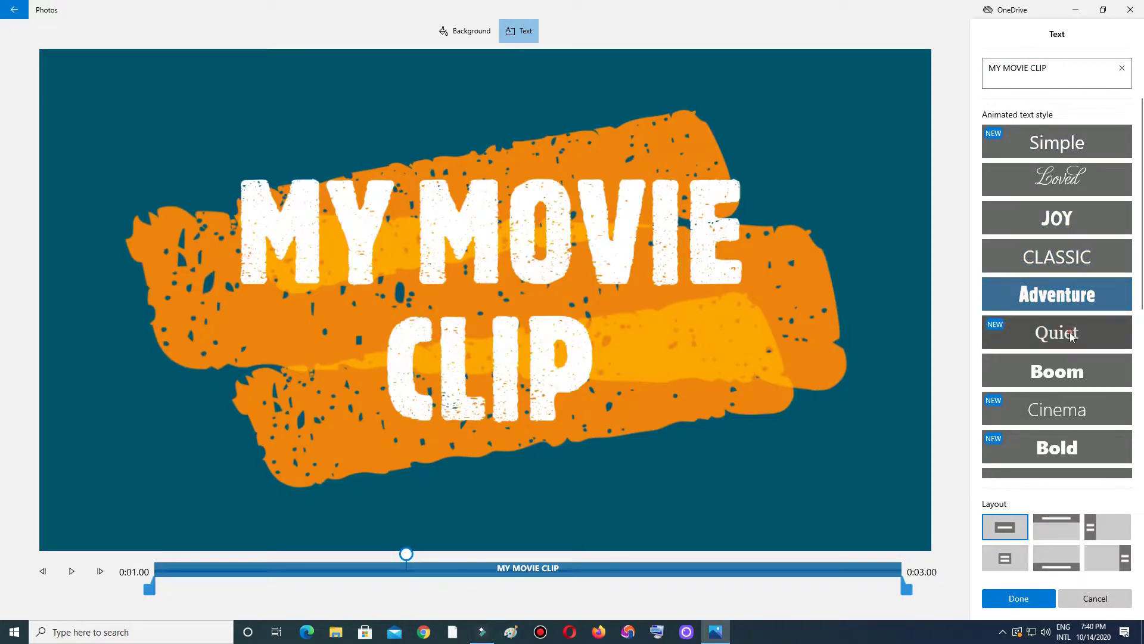
pyautogui.click(1063, 373)
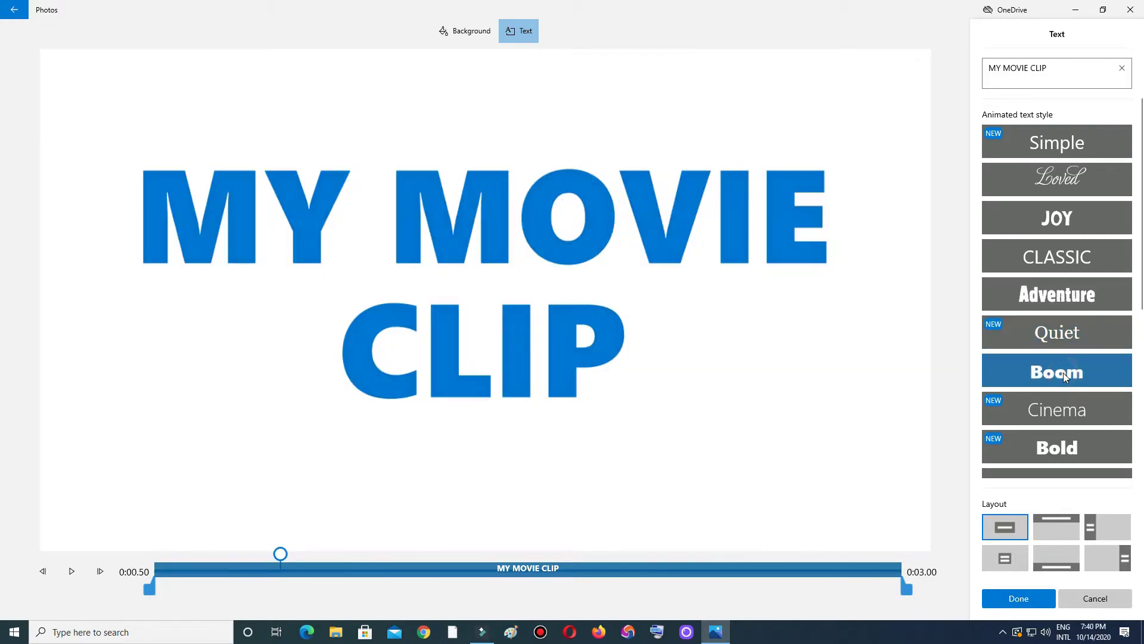
pyautogui.click(1063, 413)
pyautogui.click(1064, 451)
# Try the Chilled, Electric, Pixel and Fine Print animated styles on the title text
pyautogui.scroll(-5, 1055, 394)
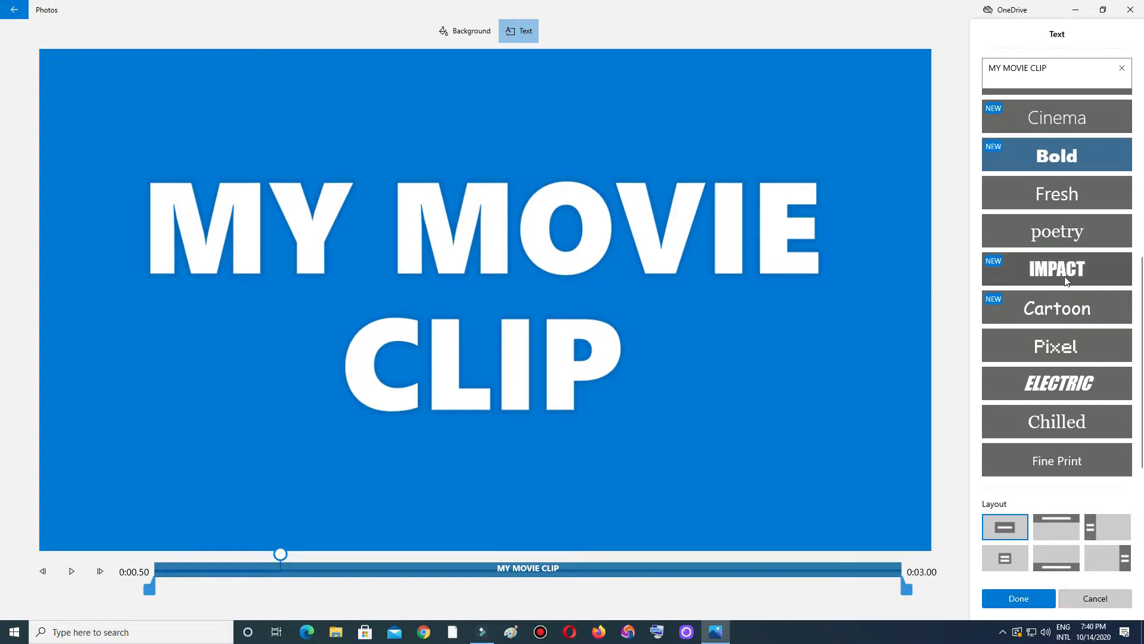
pyautogui.click(1055, 413)
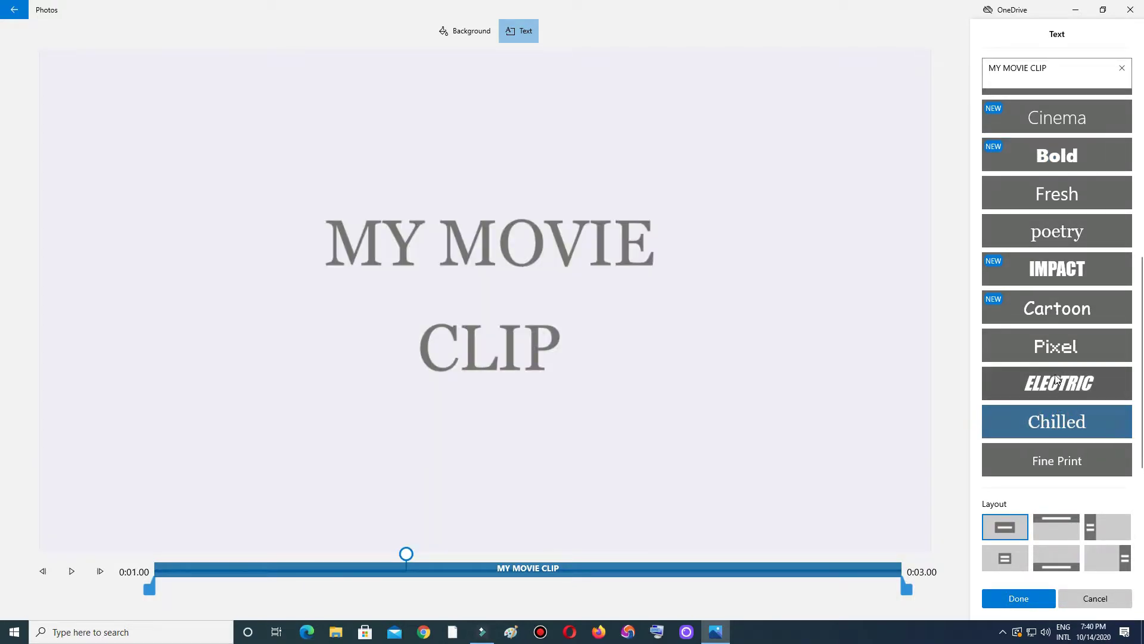
pyautogui.click(1055, 382)
pyautogui.click(1050, 347)
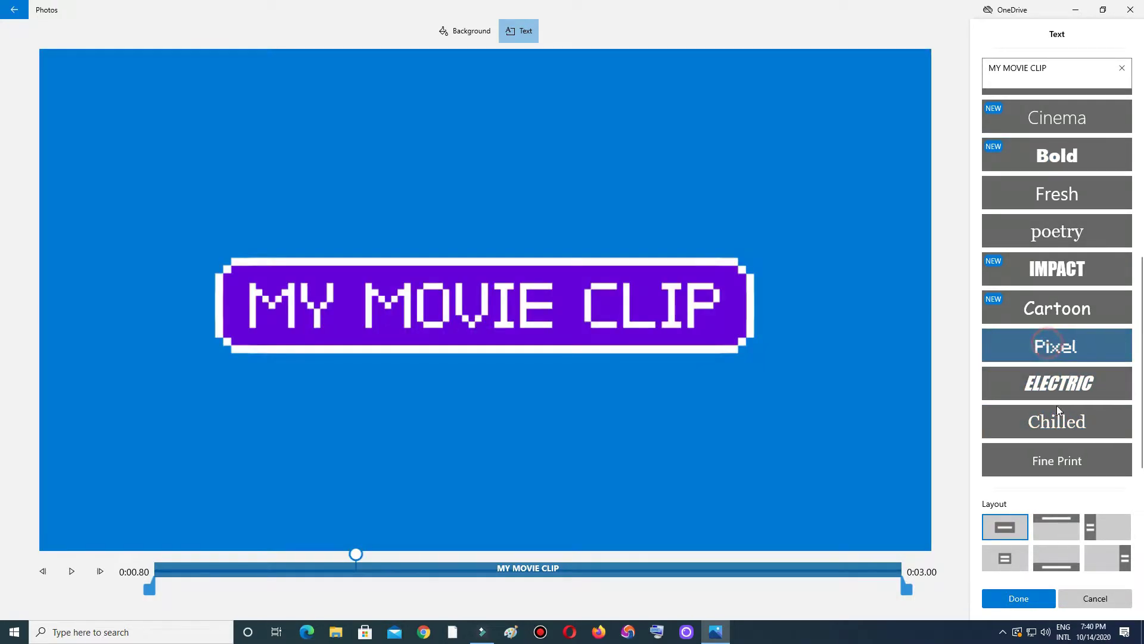
pyautogui.click(1052, 424)
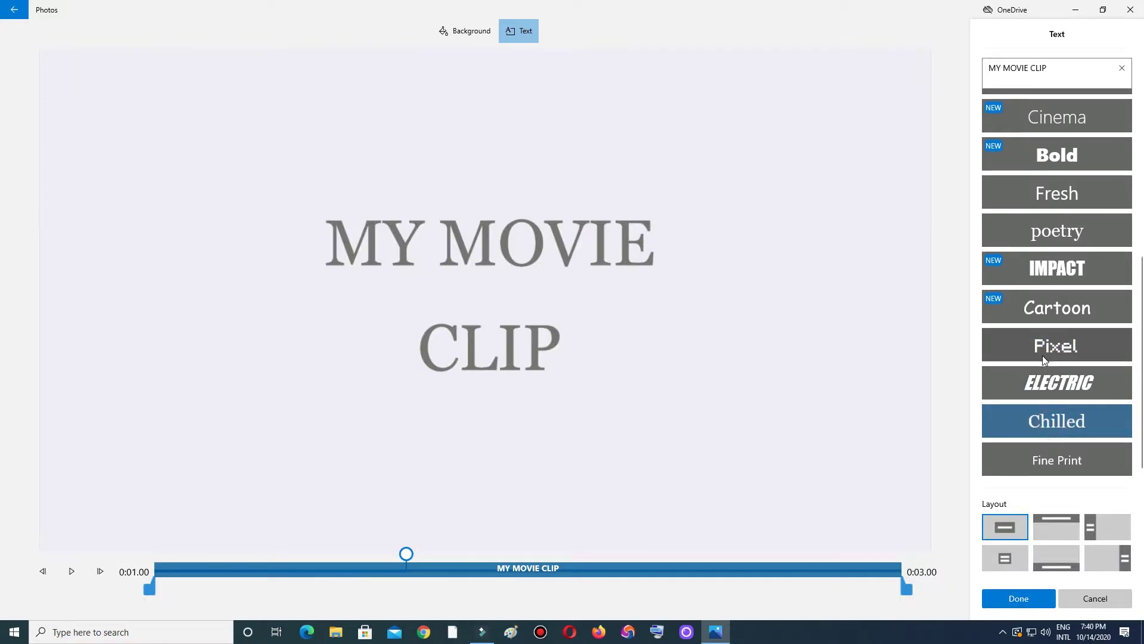
pyautogui.click(1052, 460)
# Apply the Joy animated style to the title text
pyautogui.scroll(5, 1040, 346)
pyautogui.click(1041, 228)
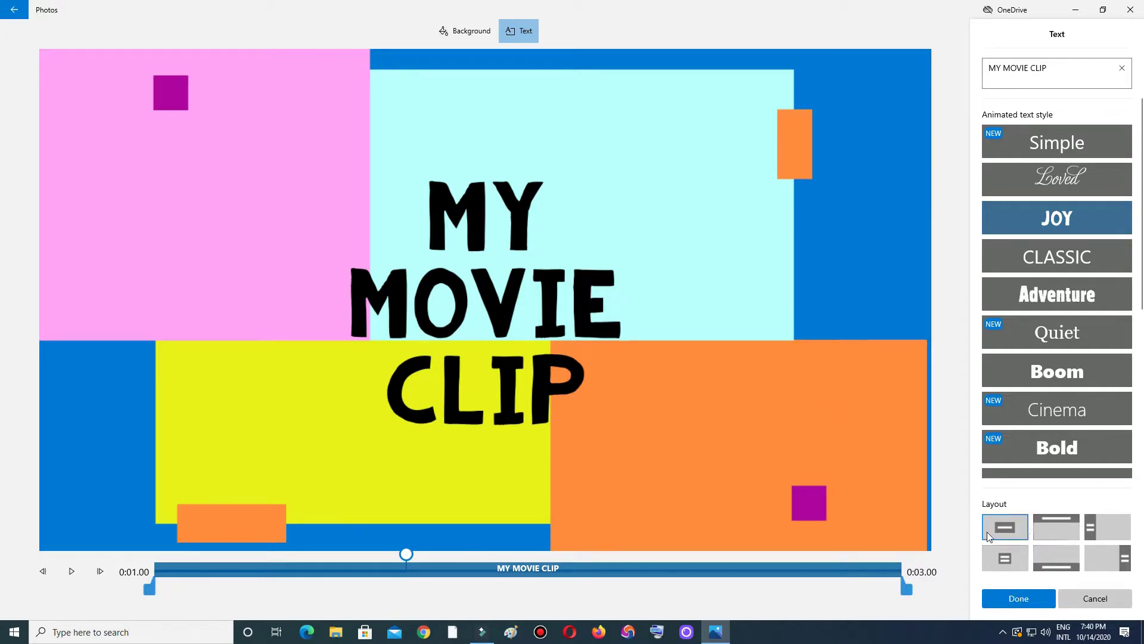
# Try the alternative title layouts, including Top, Left, Bottom and Right, on the Joy-styled text
pyautogui.click(1060, 529)
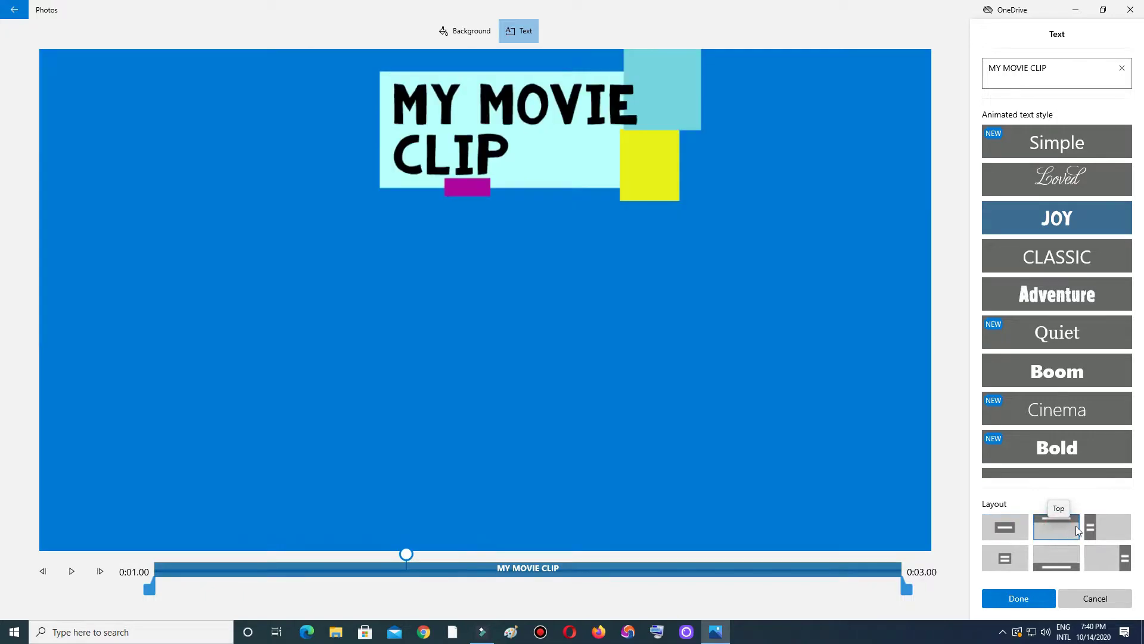
pyautogui.click(1113, 534)
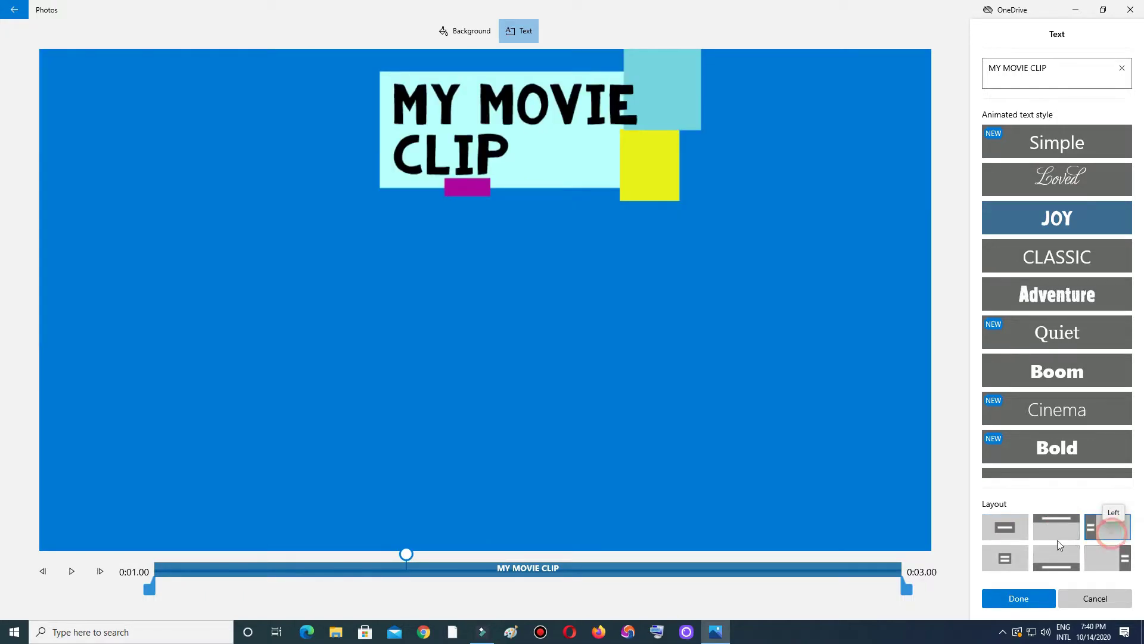
pyautogui.click(1011, 559)
pyautogui.click(1064, 563)
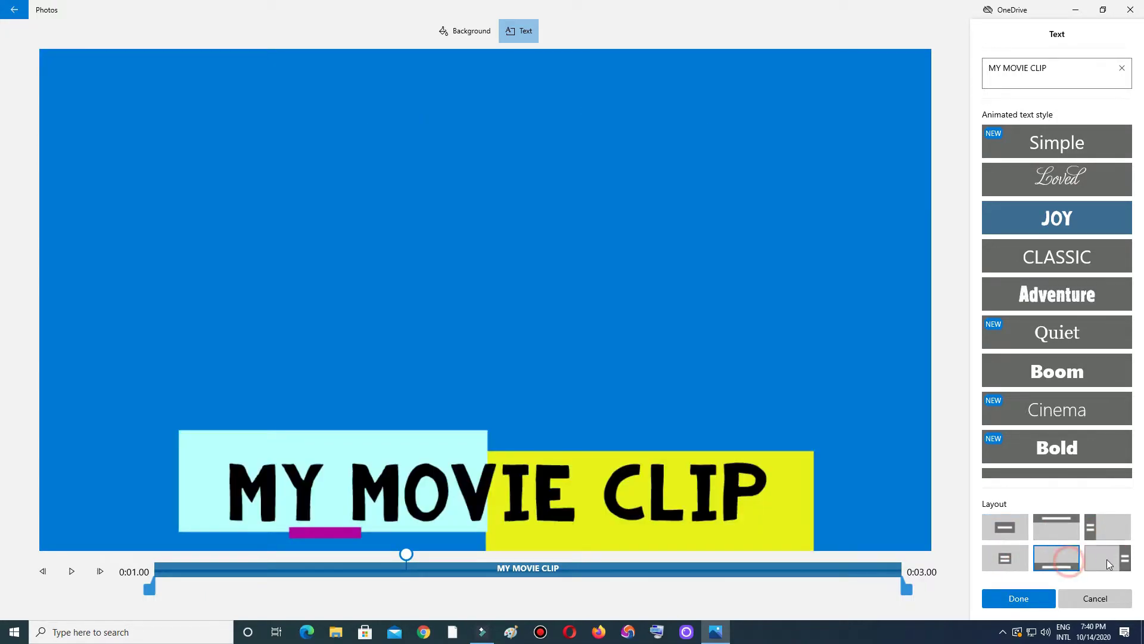
pyautogui.click(1114, 563)
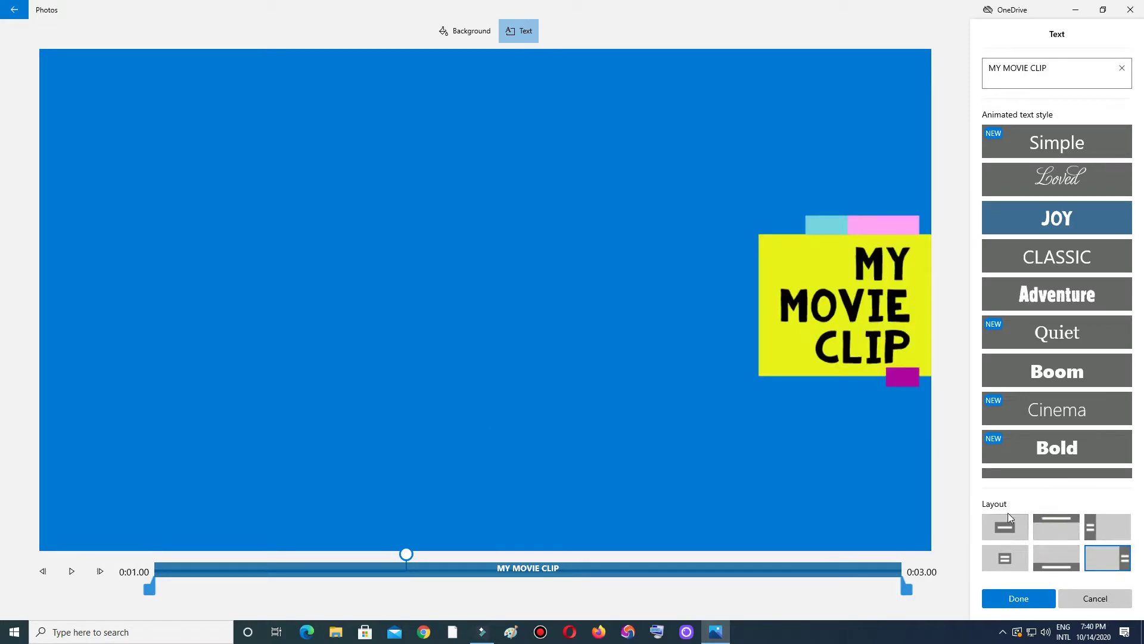
# Set the title text to the large centred layout and finish editing the text
pyautogui.click(1008, 527)
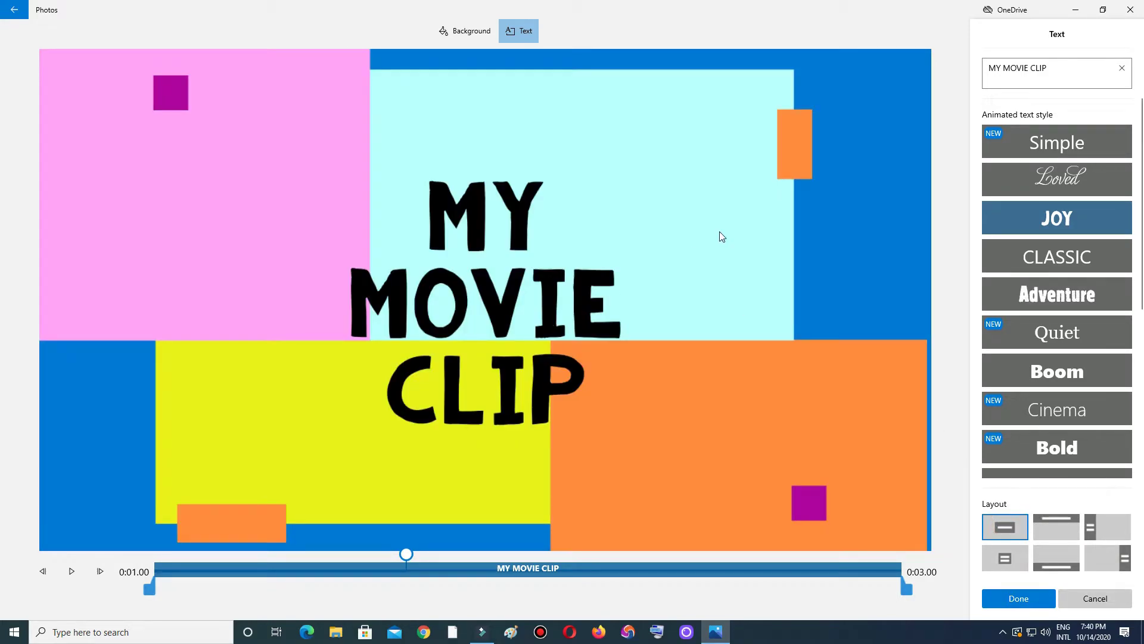
pyautogui.click(1006, 598)
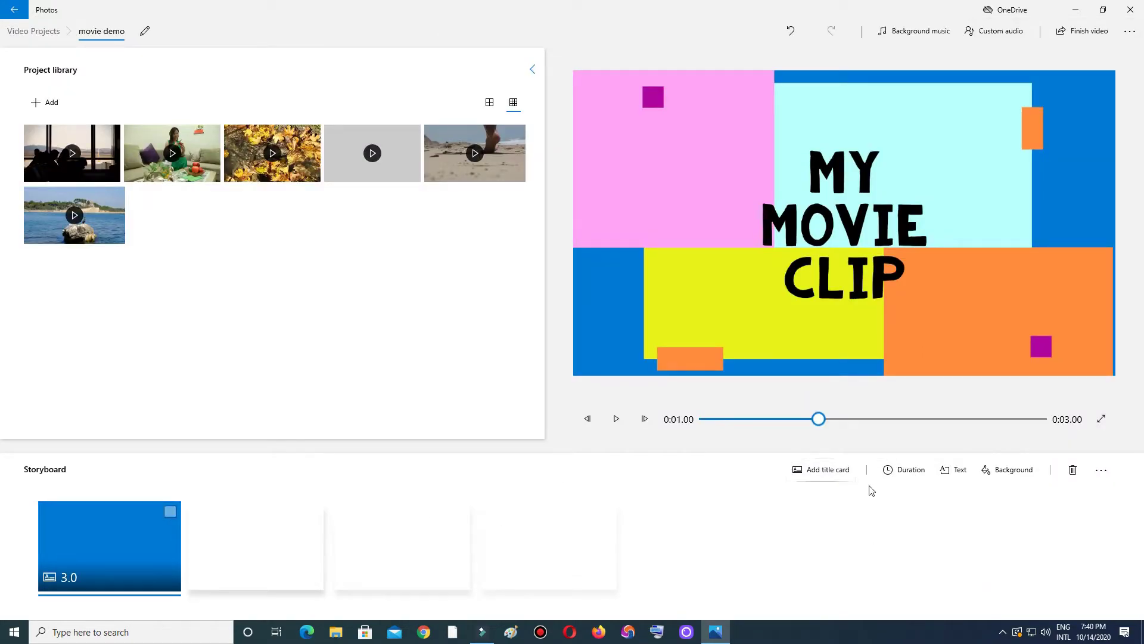
# Open the duration choices for the title card in the storyboard
pyautogui.click(910, 470)
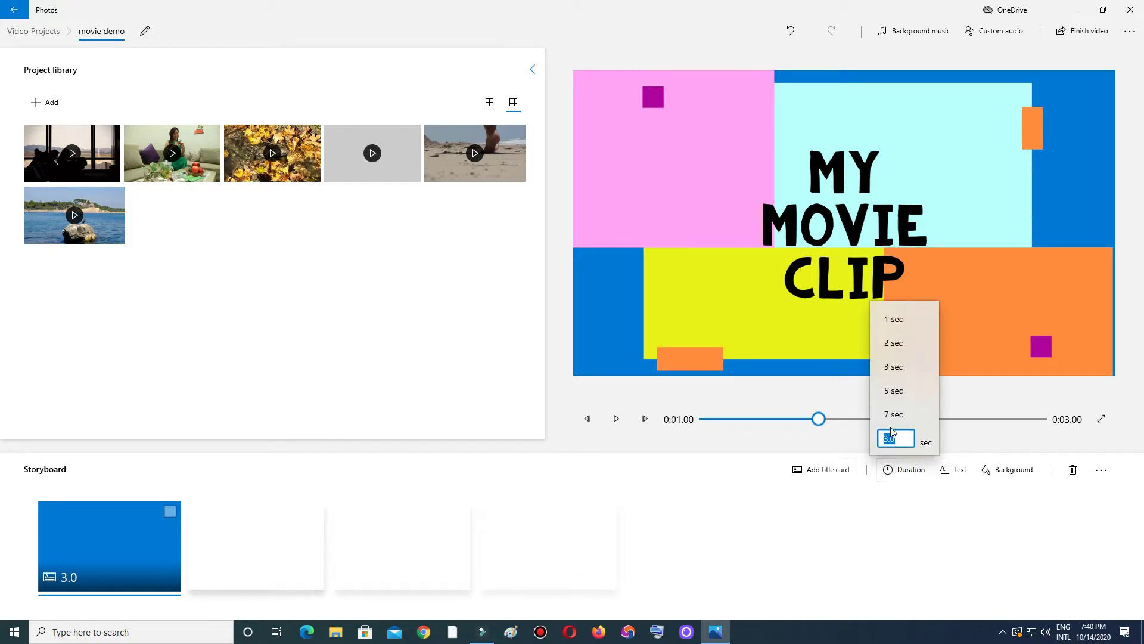